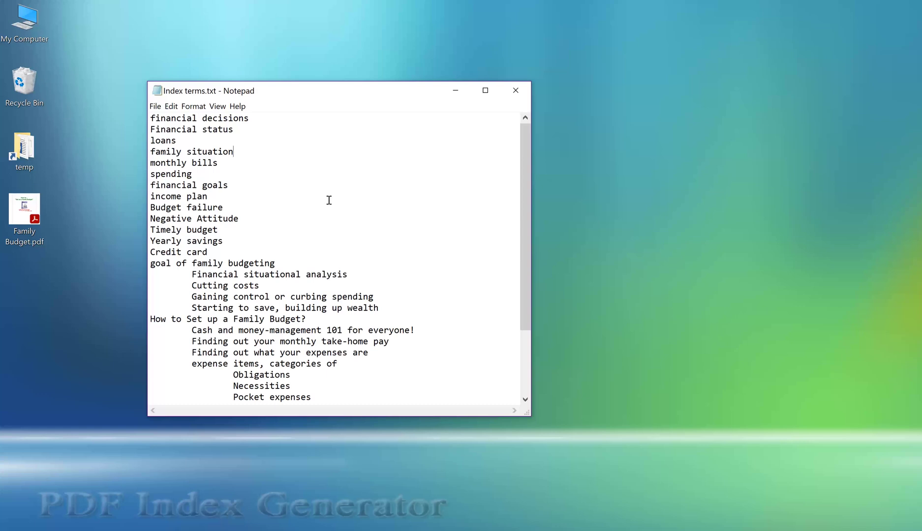
# Step: Select Family Budget.pdf, then check the terms list and the tab indenting Cutting costs
pyautogui.click(25, 209)
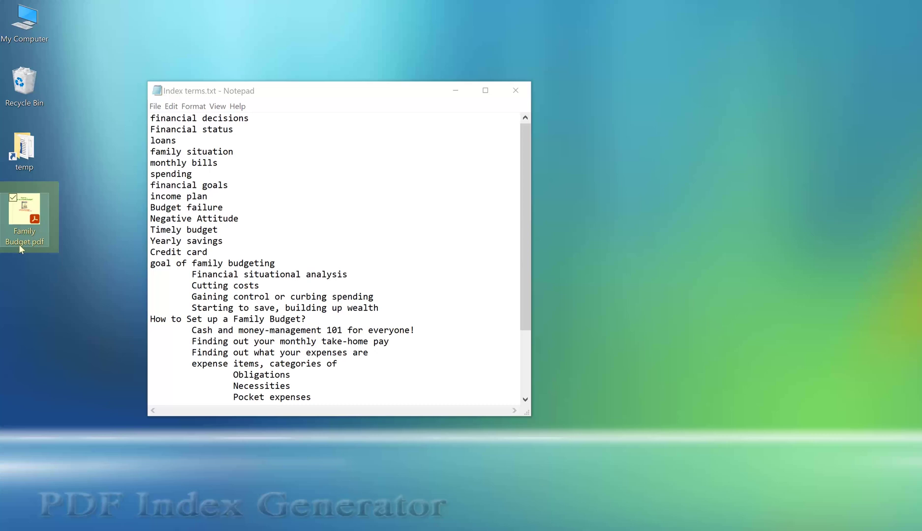
pyautogui.click(297, 129)
pyautogui.moveTo(150, 118); pyautogui.dragTo(346, 368)
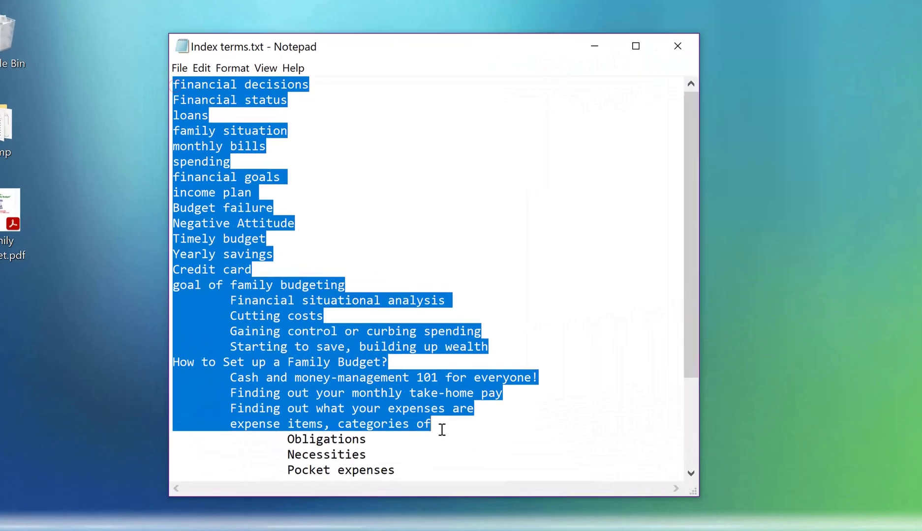
pyautogui.moveTo(442, 430); pyautogui.dragTo(458, 449)
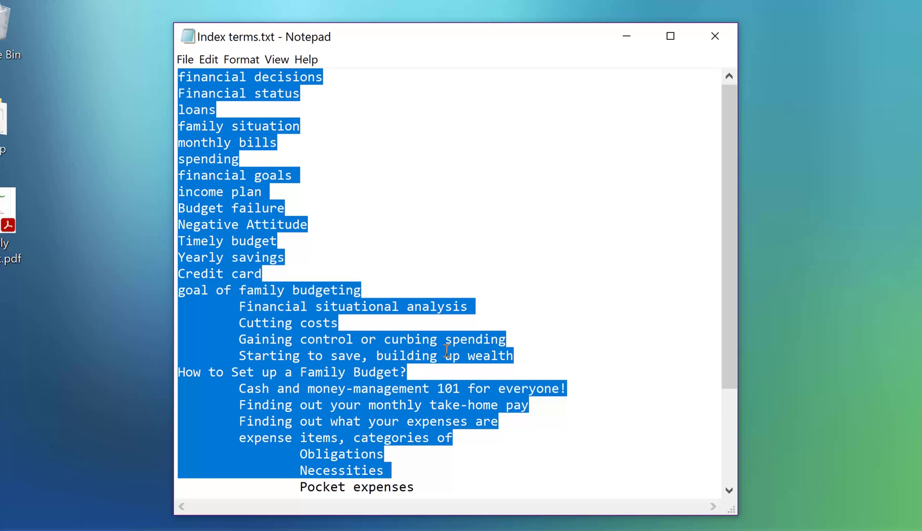
pyautogui.click(355, 187)
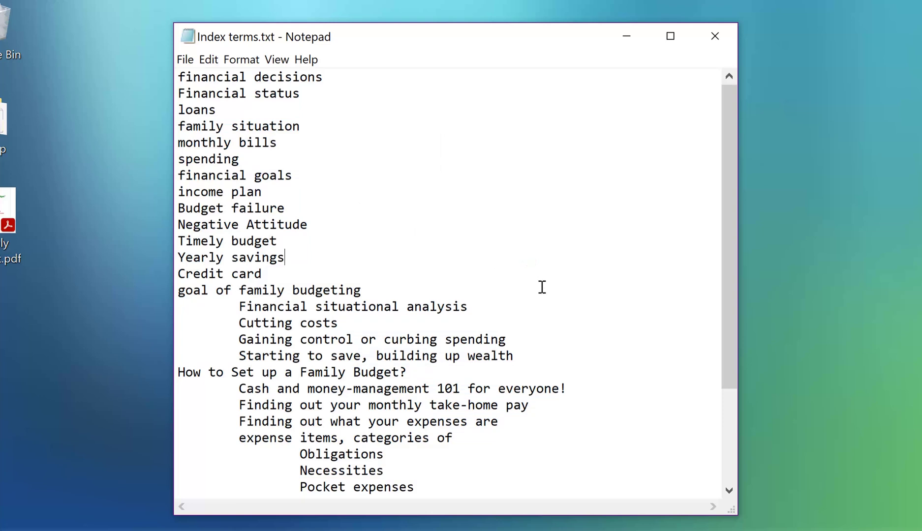
pyautogui.moveTo(179, 294); pyautogui.dragTo(459, 355)
pyautogui.click(253, 323)
pyautogui.moveTo(240, 323); pyautogui.dragTo(188, 323)
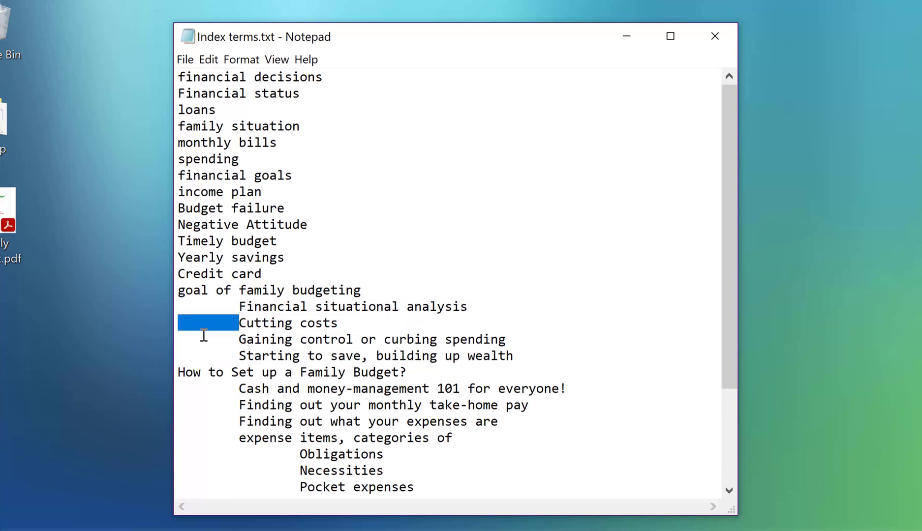
# Step: Select the top-level terms through Credit card and the goal of family budgeting group
pyautogui.moveTo(182, 74); pyautogui.dragTo(333, 268)
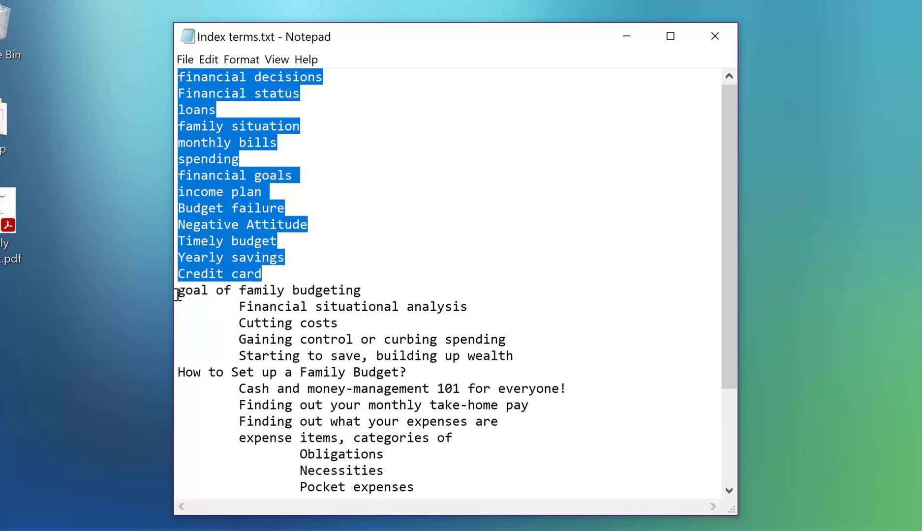
pyautogui.moveTo(178, 292); pyautogui.dragTo(514, 359)
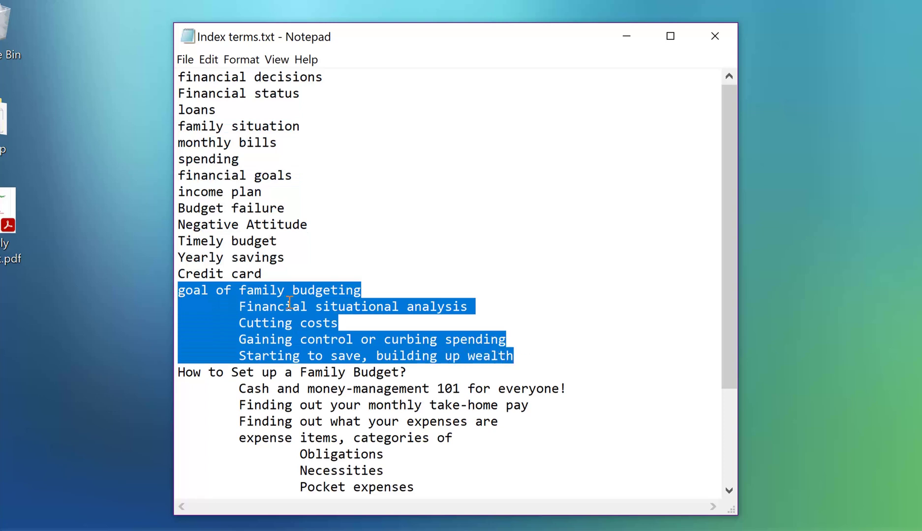
pyautogui.click(250, 324)
pyautogui.moveTo(238, 324); pyautogui.dragTo(181, 323)
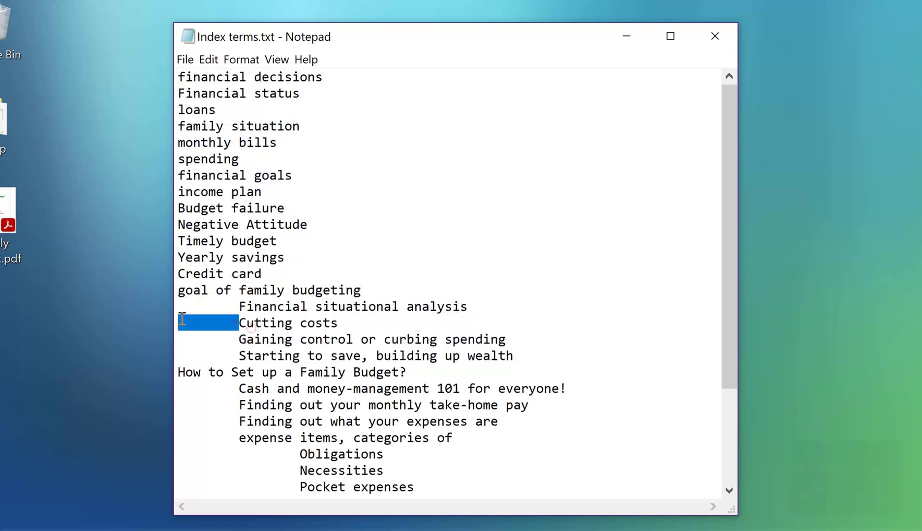
pyautogui.click(236, 306)
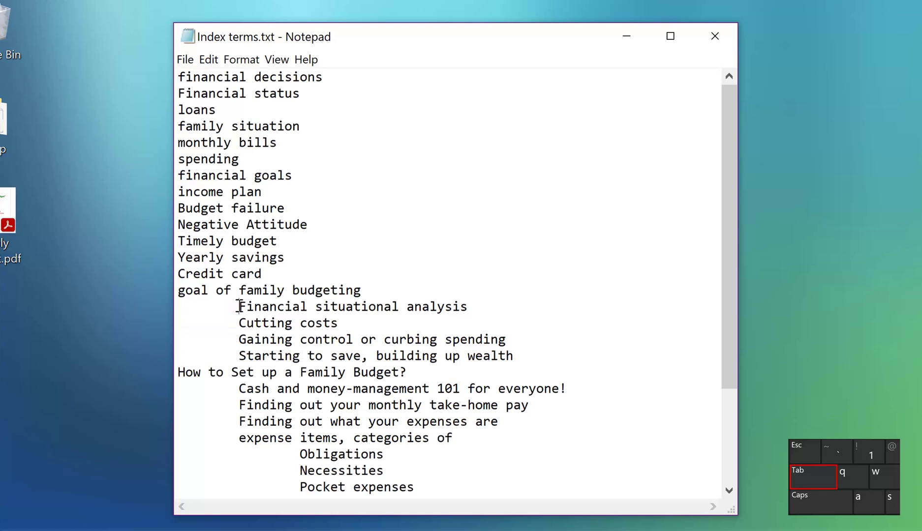
# Step: Select the goal of family budgeting header, its four subheaders and their indenting tab
pyautogui.click(385, 290)
pyautogui.hotkey('shift', 'Left')
pyautogui.hotkey('shift', 'Left')
pyautogui.moveTo(360, 289); pyautogui.dragTo(176, 290)
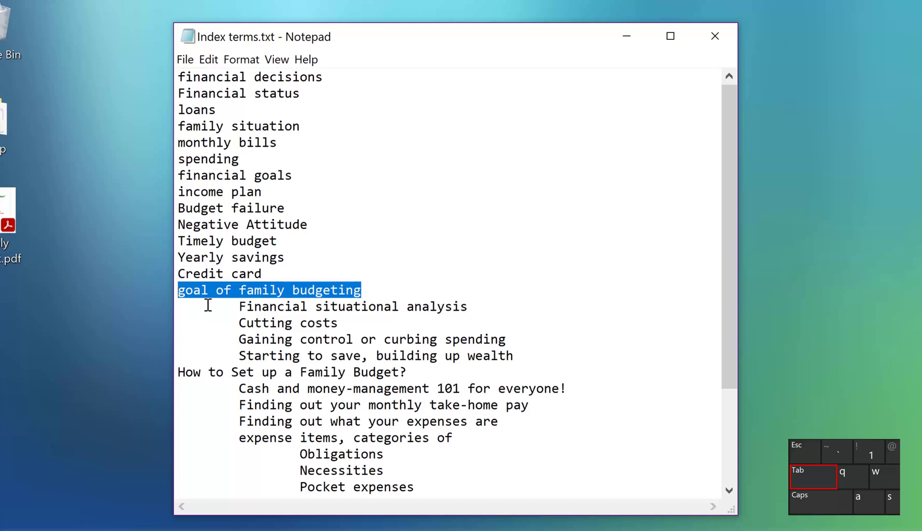
pyautogui.moveTo(231, 306); pyautogui.dragTo(518, 356)
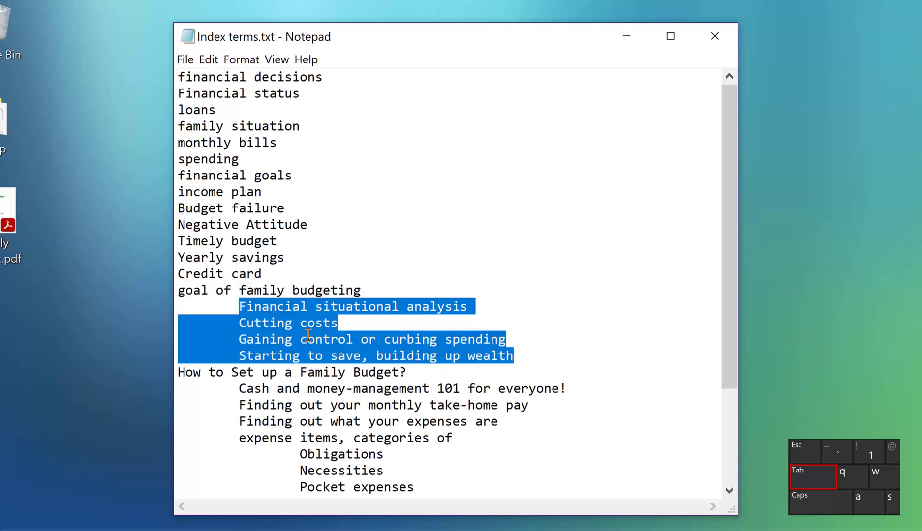
pyautogui.moveTo(231, 305); pyautogui.dragTo(210, 310)
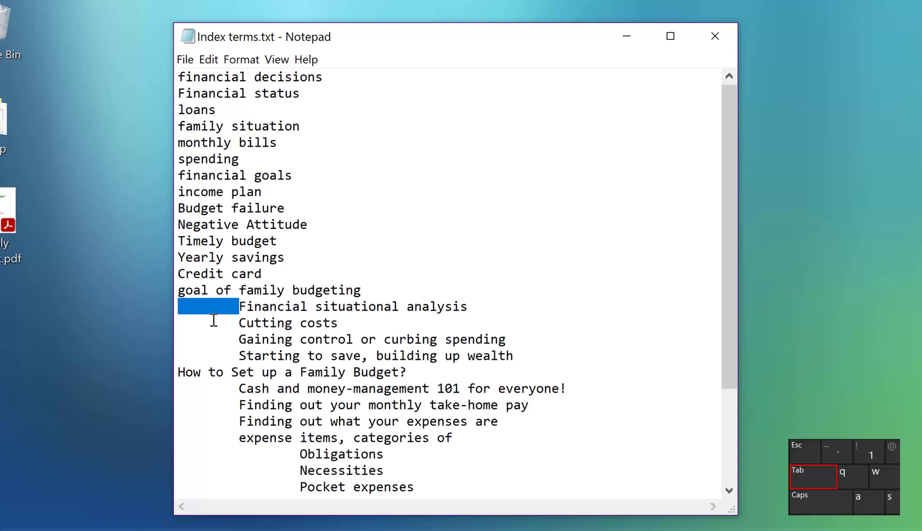
# Step: Select How to Set up a Family Budget? and its nested entries, including Obligations and expense items
pyautogui.scroll(-3, 214, 321)
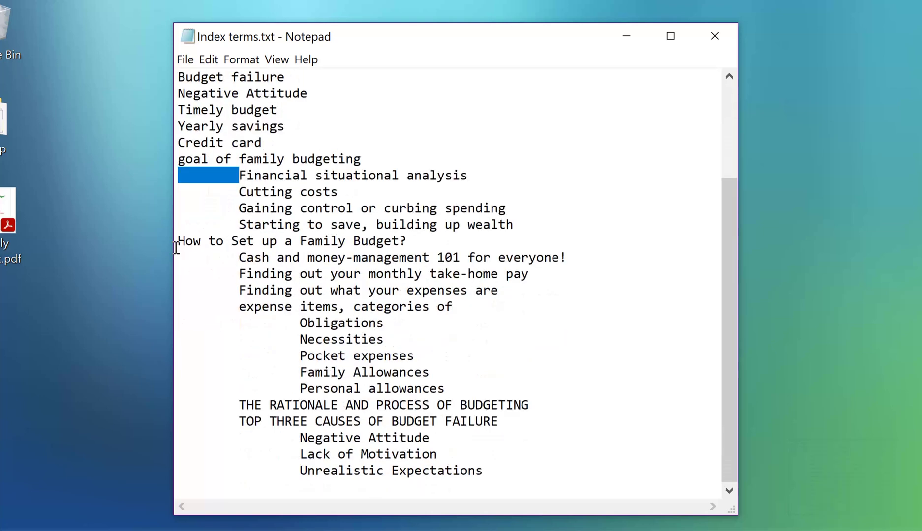
pyautogui.moveTo(176, 246); pyautogui.dragTo(425, 246)
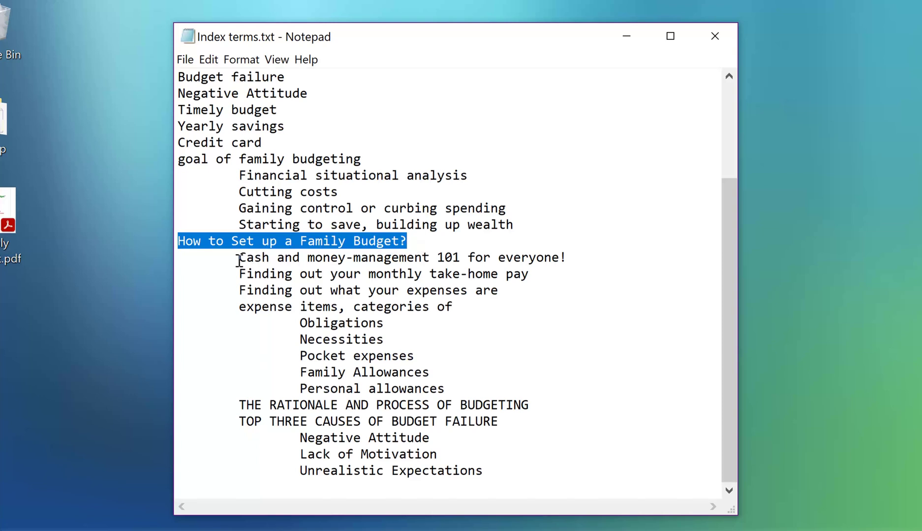
pyautogui.moveTo(238, 260); pyautogui.dragTo(529, 464)
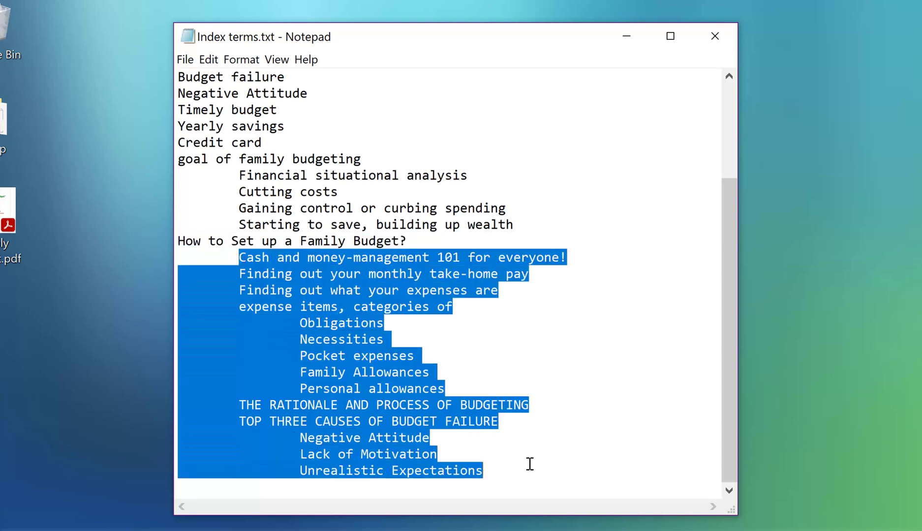
pyautogui.click(285, 356)
pyautogui.moveTo(289, 322); pyautogui.dragTo(403, 389)
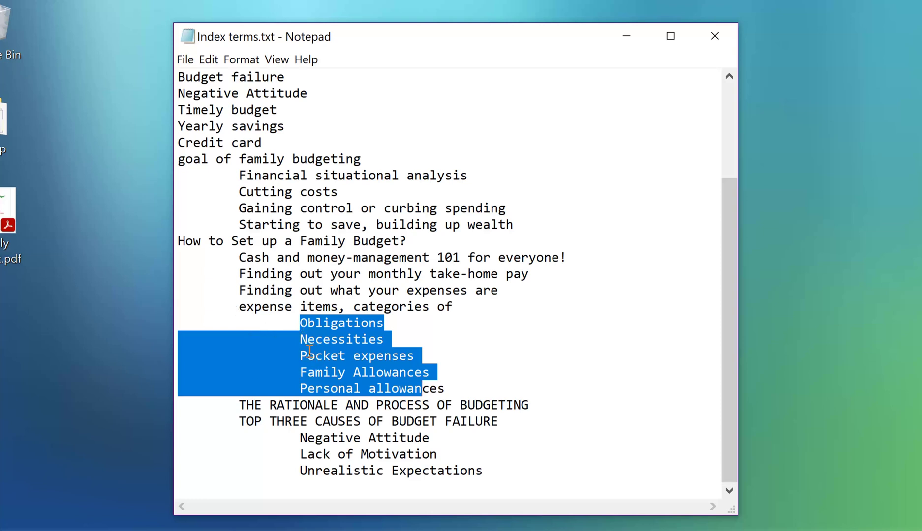
pyautogui.moveTo(239, 307); pyautogui.dragTo(455, 307)
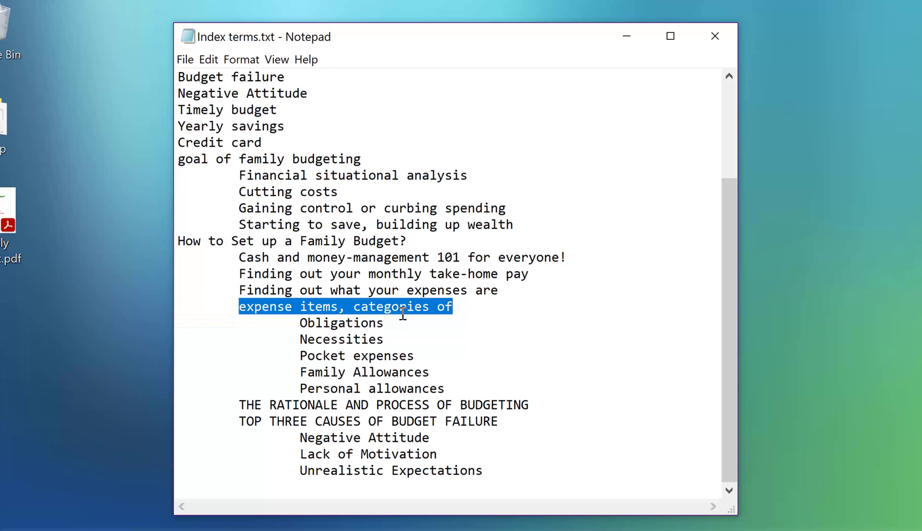
pyautogui.click(422, 354)
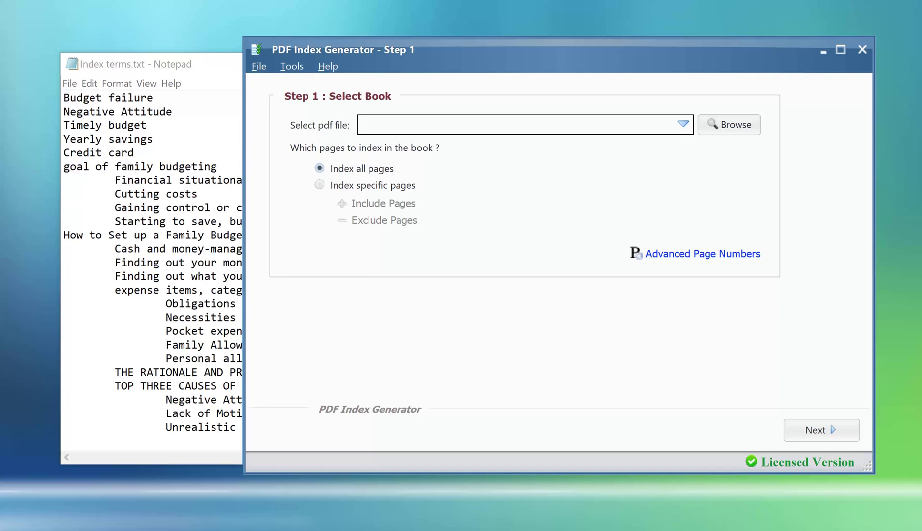
# Step: Load Family Budget.pdf as the book and open the Include words page of Tools > Settings
pyautogui.moveTo(169, 209); pyautogui.dragTo(476, 124)
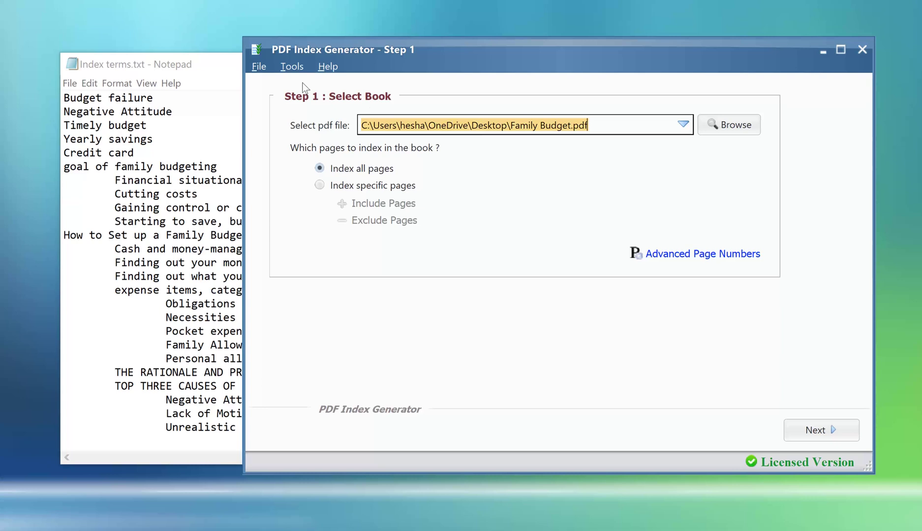
pyautogui.click(291, 66)
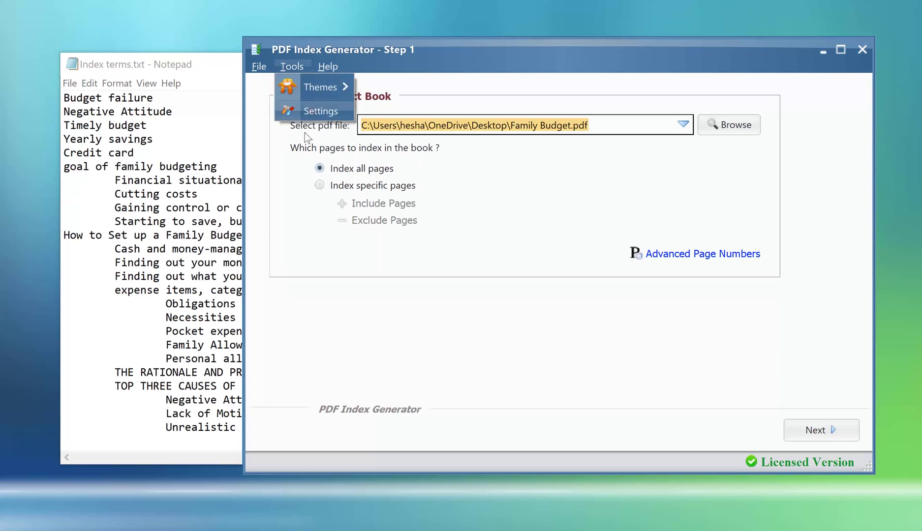
pyautogui.click(315, 111)
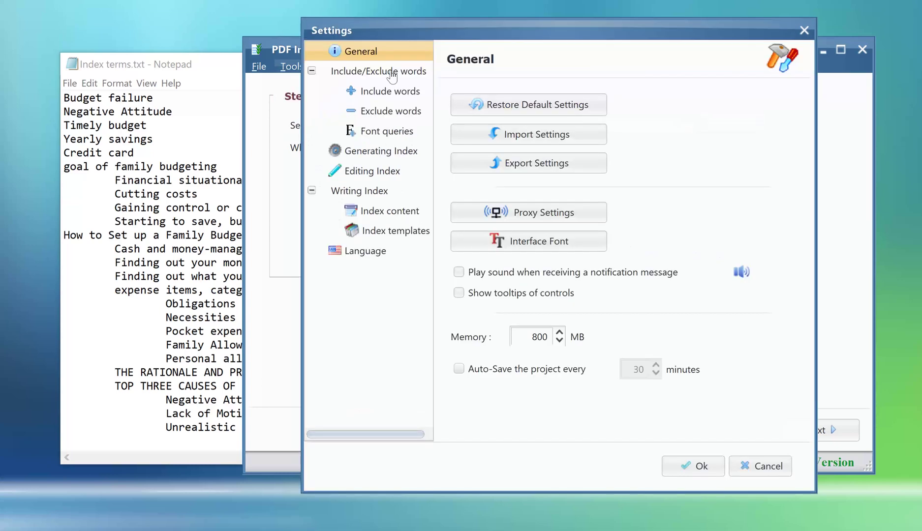
pyautogui.click(392, 91)
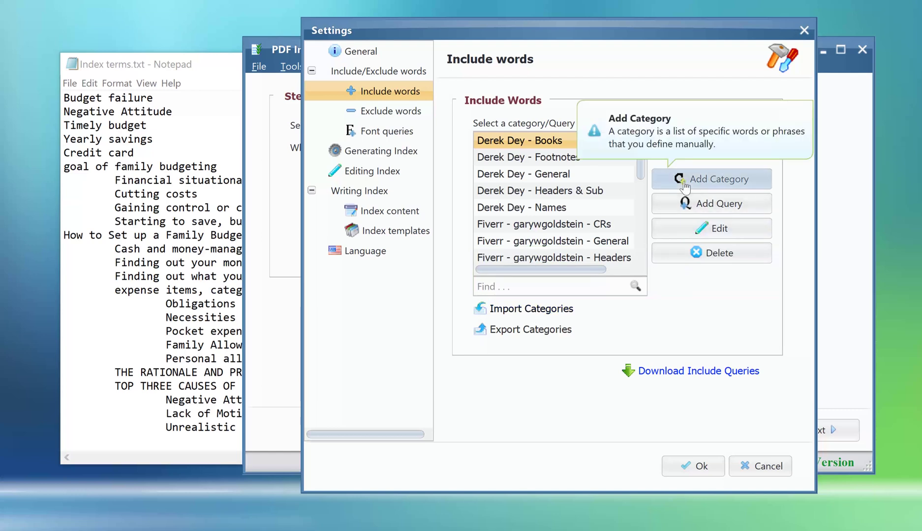
# Step: Start a new category named 'Family Budget Category' and copy all index terms from Notepad
pyautogui.click(721, 189)
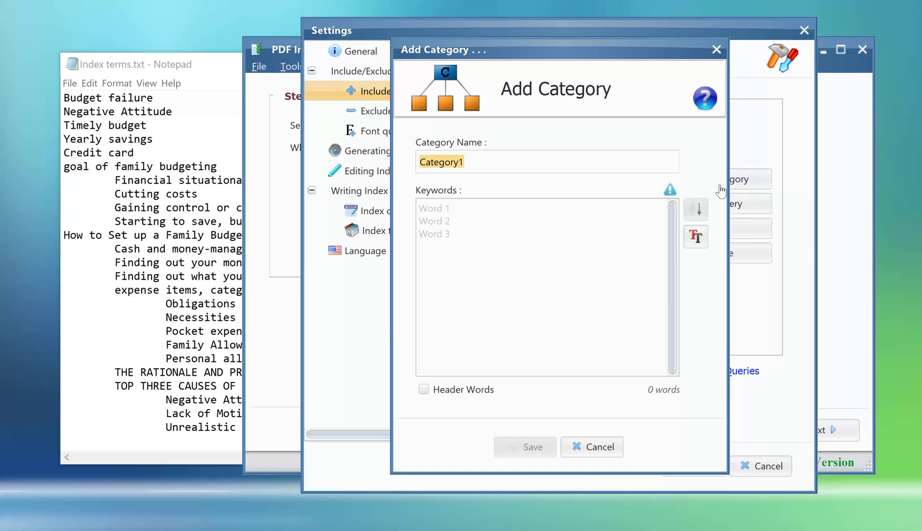
pyautogui.write('Family')
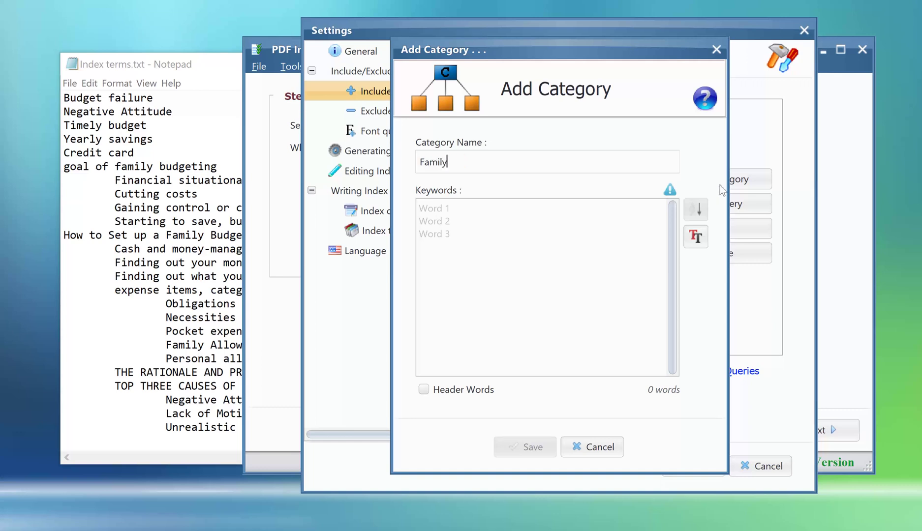
pyautogui.write(' Budget Category')
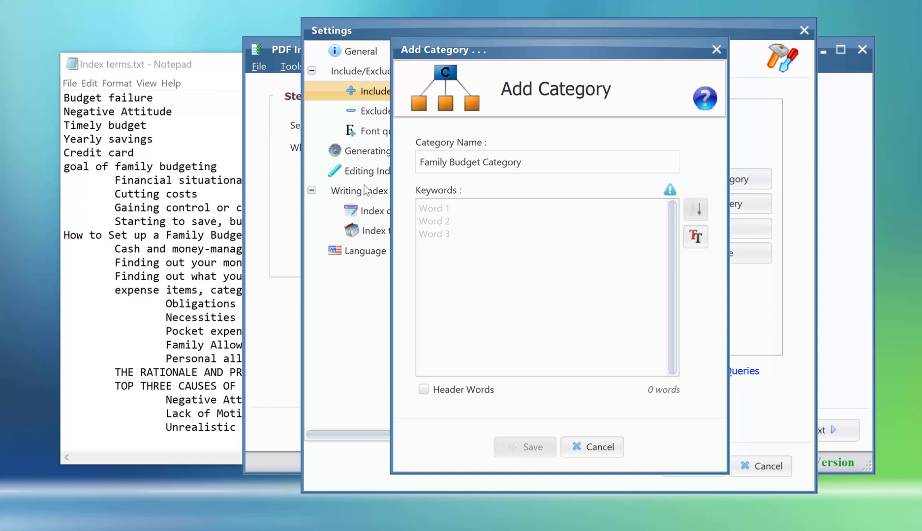
pyautogui.click(193, 163)
pyautogui.rightClick(114, 143)
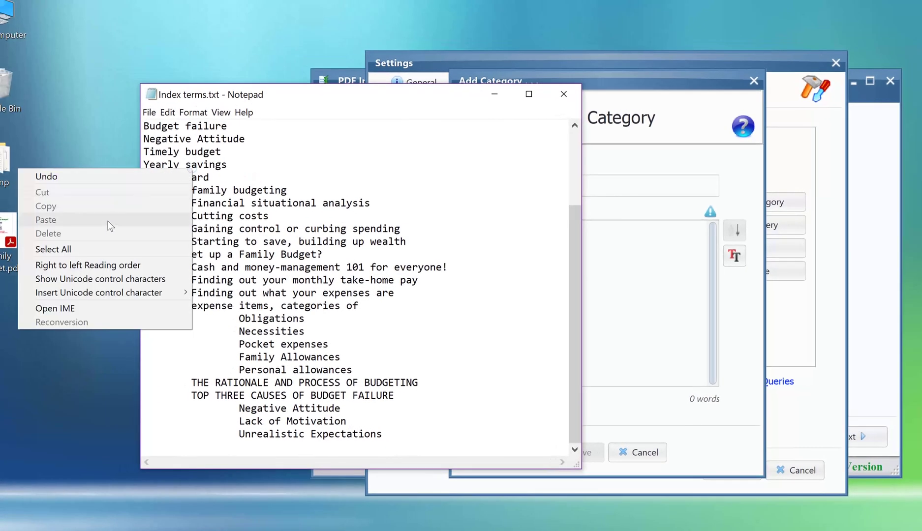
pyautogui.click(103, 249)
pyautogui.rightClick(175, 156)
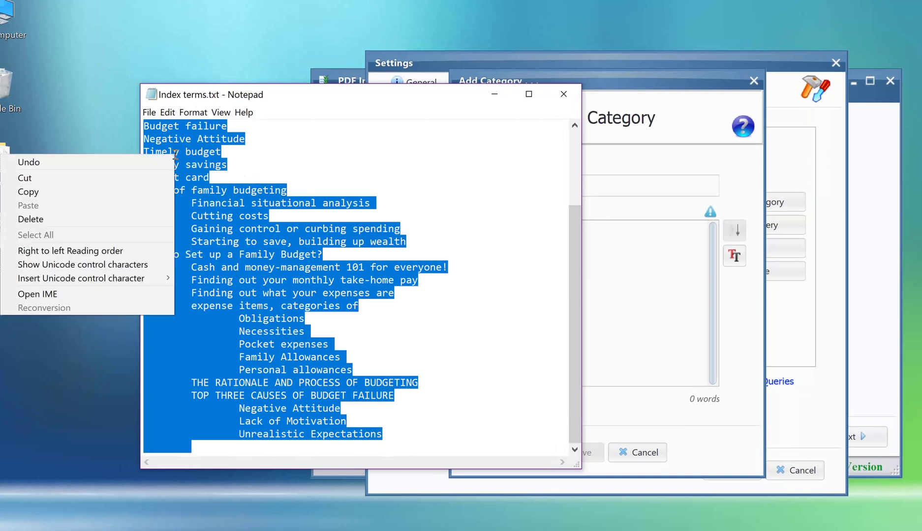
pyautogui.click(128, 191)
# Step: Paste the copied index terms into the category's Keywords box
pyautogui.click(630, 219)
pyautogui.click(591, 239)
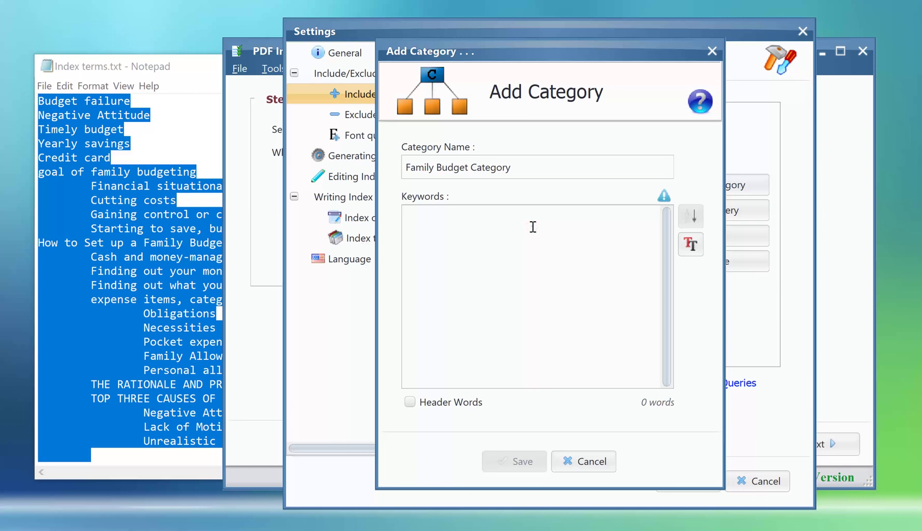
pyautogui.rightClick(533, 227)
pyautogui.click(556, 270)
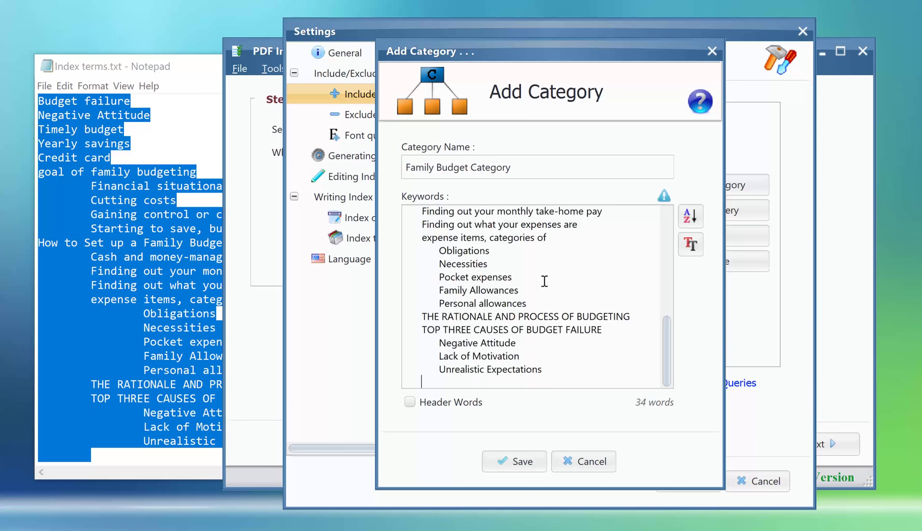
# Step: Check the pasted keywords' header and indented subheader lines, then save the category
pyautogui.scroll(7, 544, 281)
pyautogui.moveTo(406, 212); pyautogui.dragTo(499, 250)
pyautogui.click(508, 249)
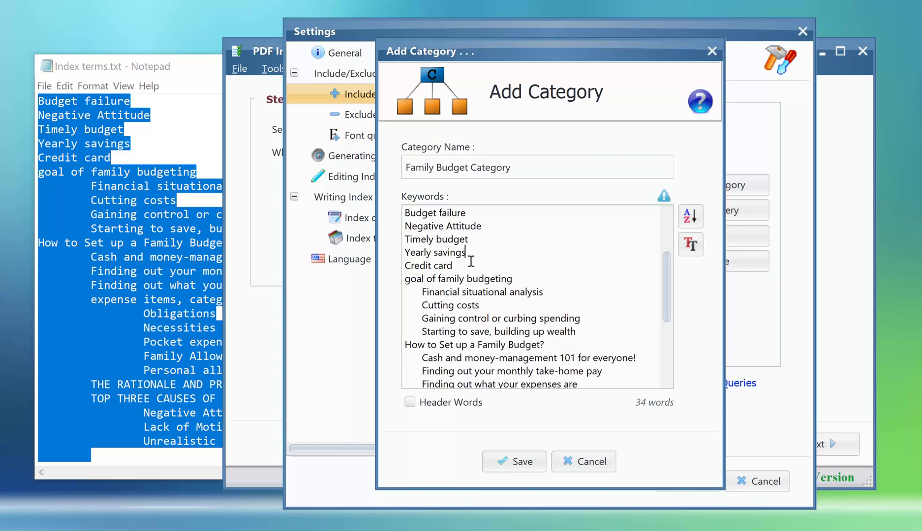
pyautogui.moveTo(405, 278); pyautogui.dragTo(606, 334)
pyautogui.click(446, 311)
pyautogui.moveTo(421, 293); pyautogui.dragTo(402, 293)
pyautogui.click(506, 305)
pyautogui.click(507, 461)
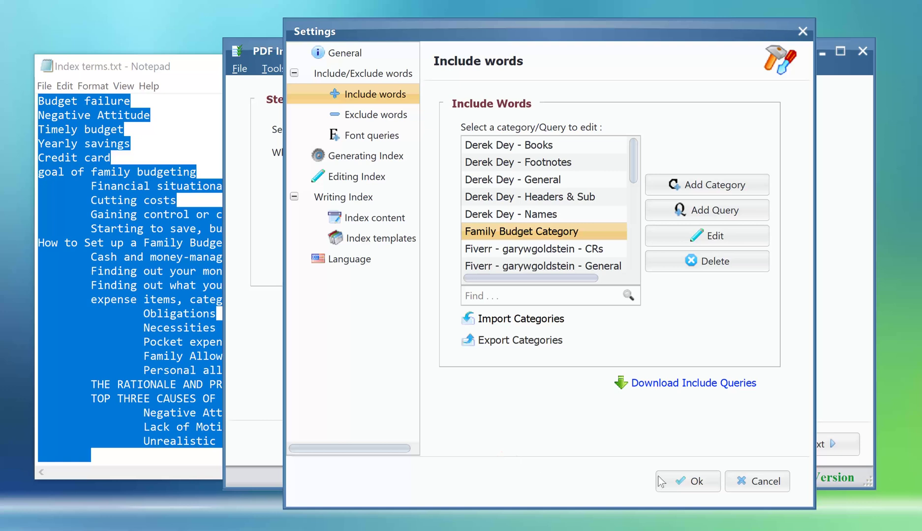
# Step: Close the settings and choose 'Index specific words' in Step 2
pyautogui.click(678, 480)
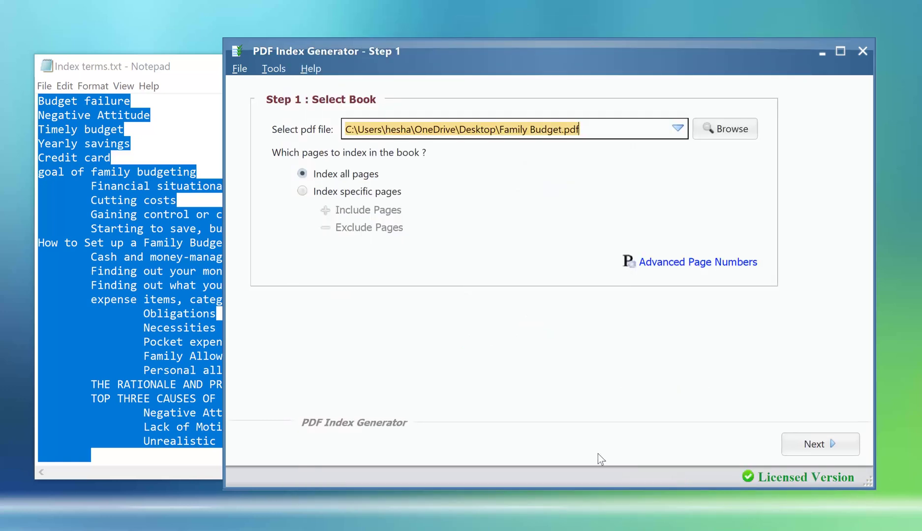
pyautogui.click(803, 445)
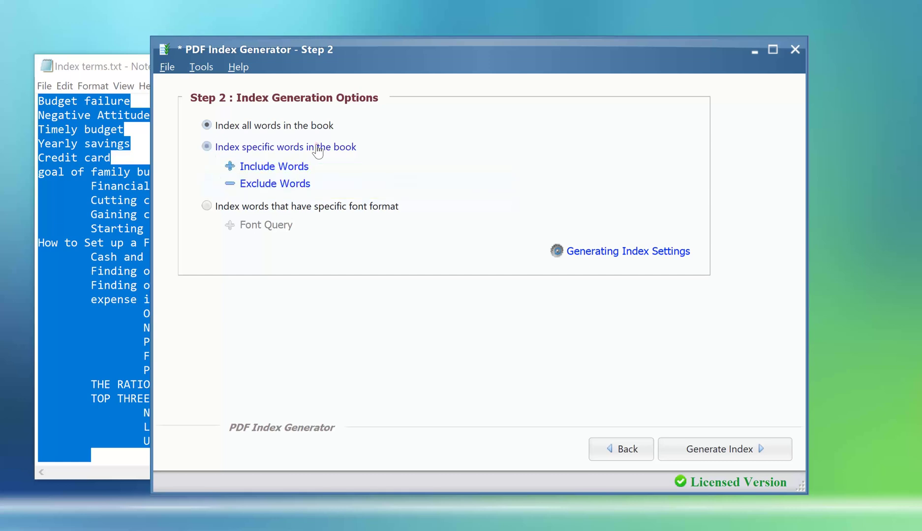
pyautogui.click(317, 148)
# Step: Include Family Budget Category words with 'Index those words only' ticked, and apply
pyautogui.click(292, 167)
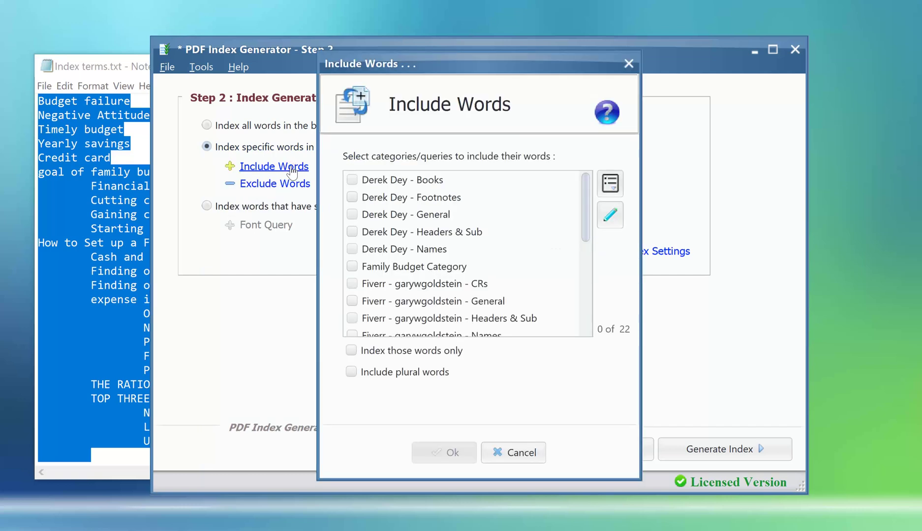
pyautogui.click(405, 274)
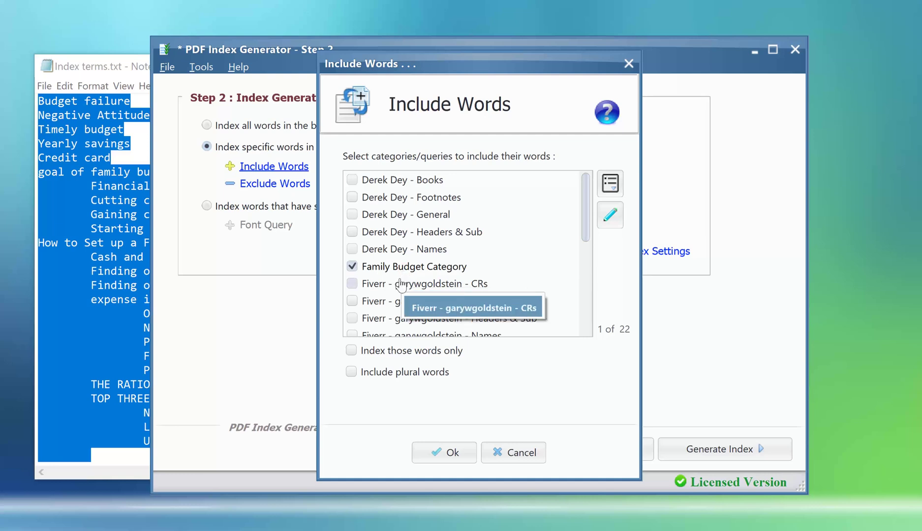
pyautogui.moveTo(386, 357)
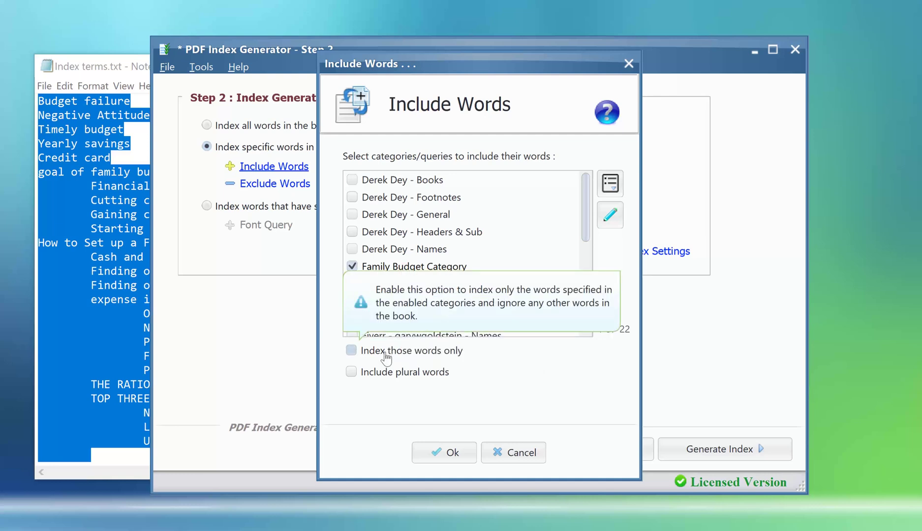
pyautogui.click(386, 355)
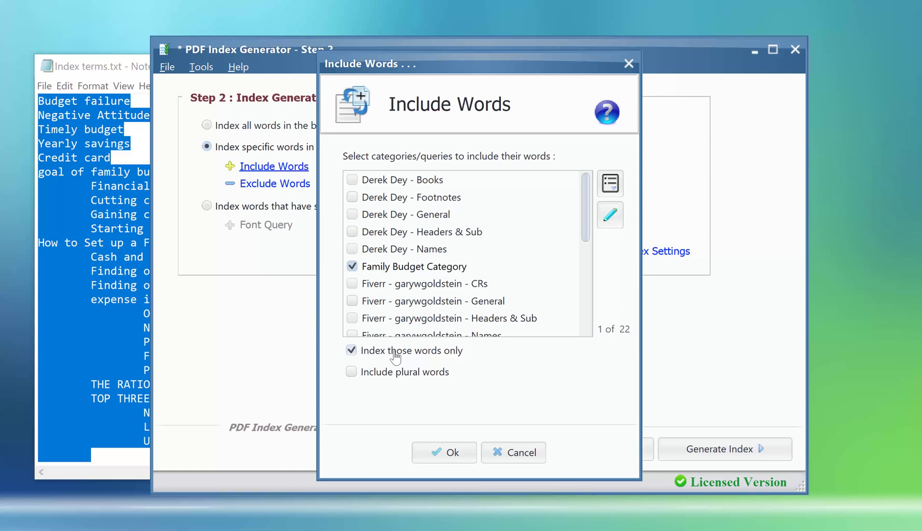
pyautogui.click(446, 454)
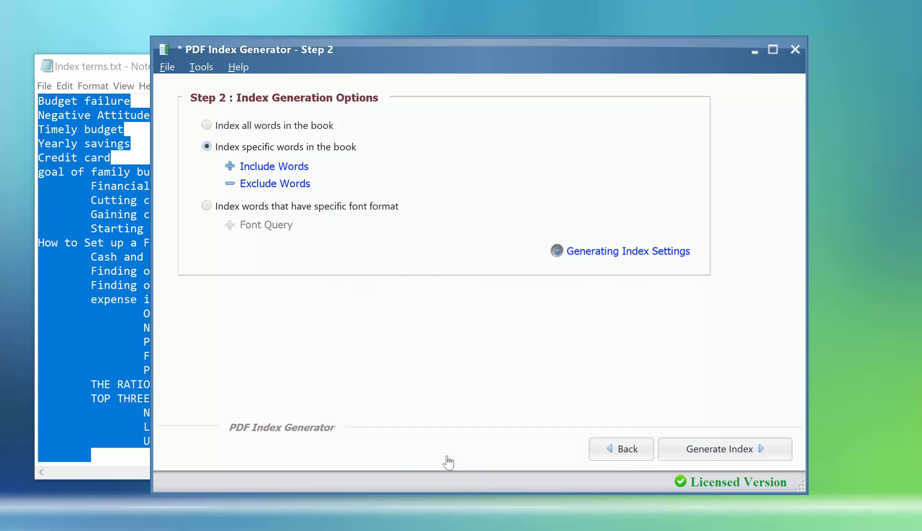
# Step: Generate the index from the Family Budget Category words
pyautogui.click(691, 459)
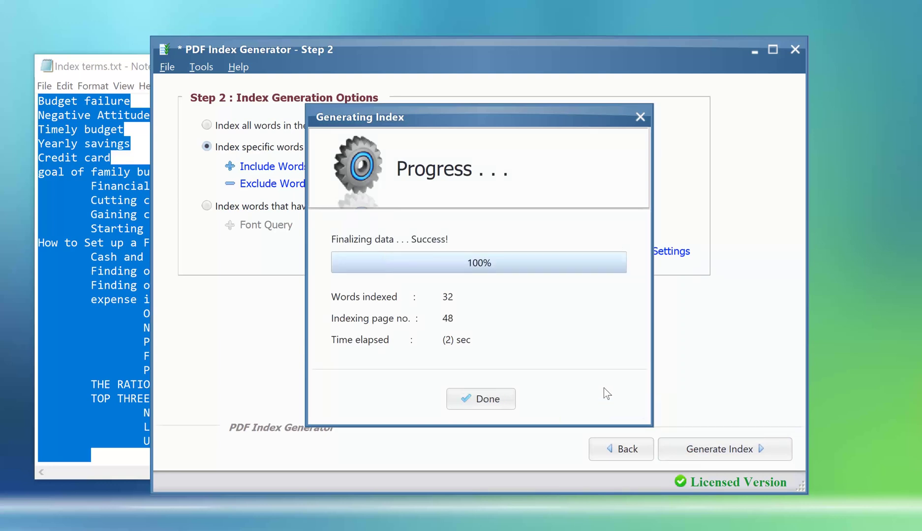
# Step: Dismiss the progress report, maximize the results window and browse entries like Family Allowances
pyautogui.click(486, 406)
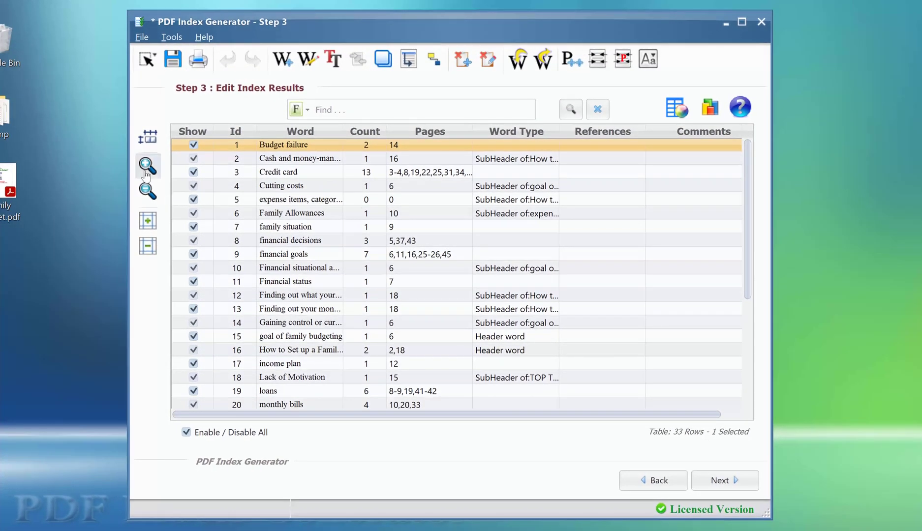
pyautogui.click(146, 173)
pyautogui.click(147, 167)
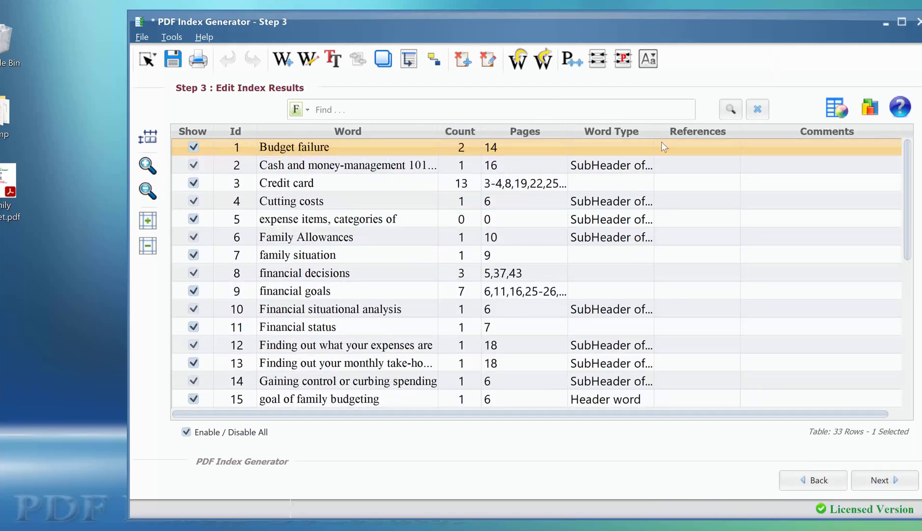
pyautogui.moveTo(826, 132); pyautogui.dragTo(848, 131)
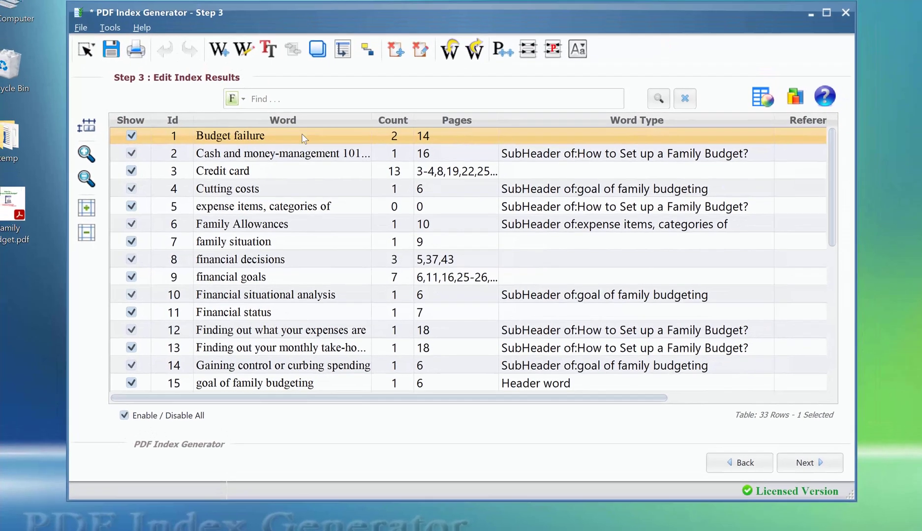
pyautogui.scroll(-2, 286, 154)
pyautogui.scroll(2, 293, 206)
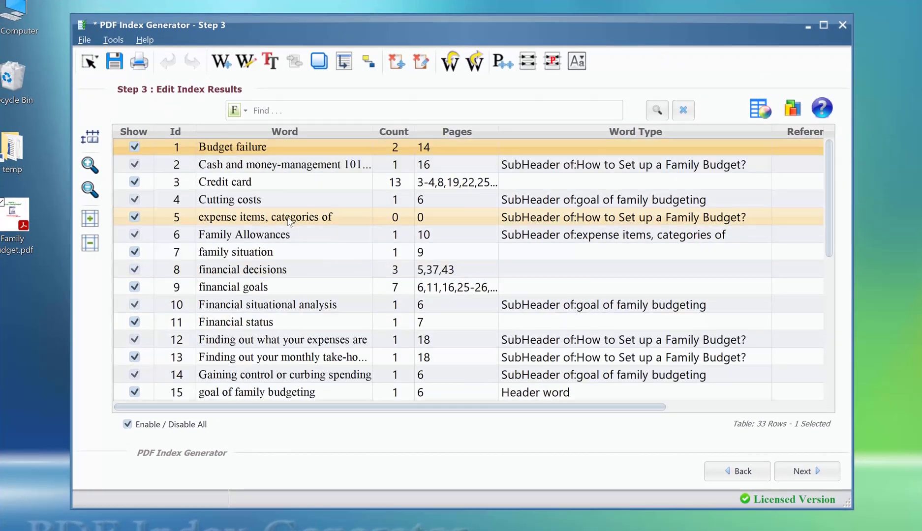
pyautogui.scroll(-6, 289, 221)
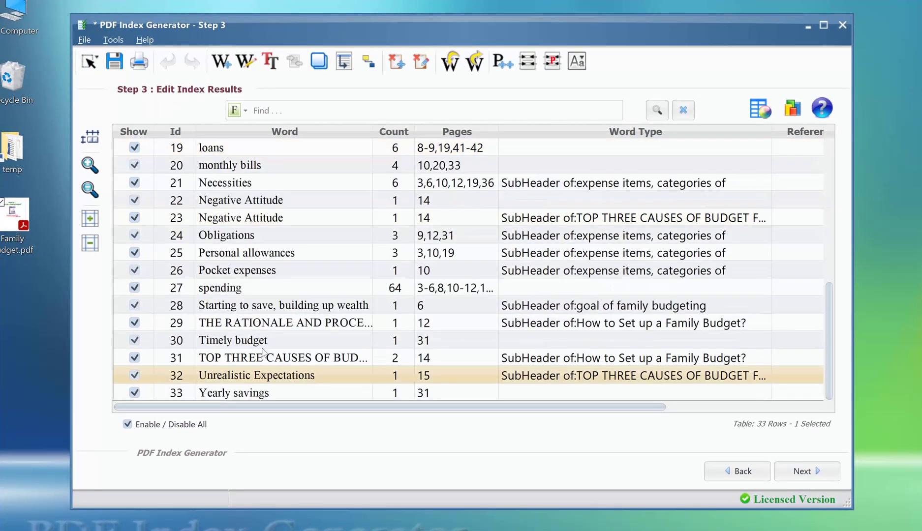
pyautogui.scroll(6, 263, 353)
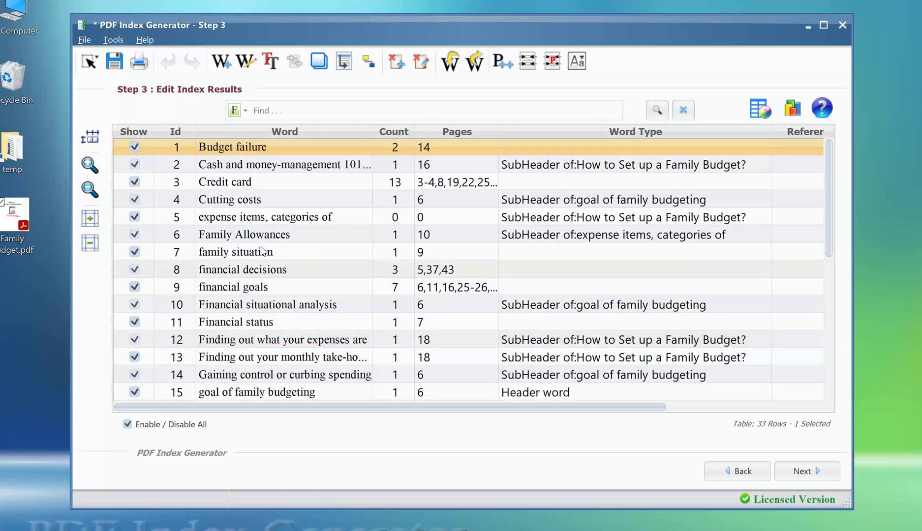
pyautogui.click(594, 168)
pyautogui.click(580, 201)
pyautogui.click(568, 233)
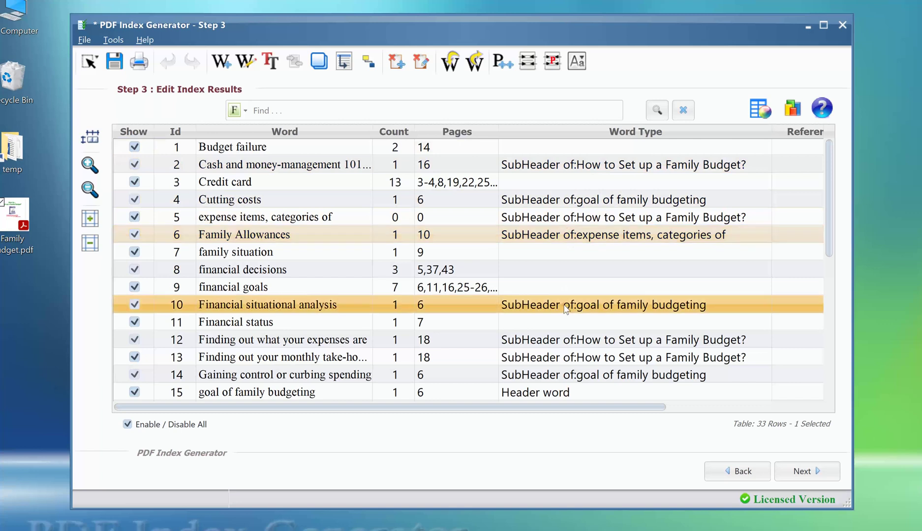
pyautogui.click(566, 309)
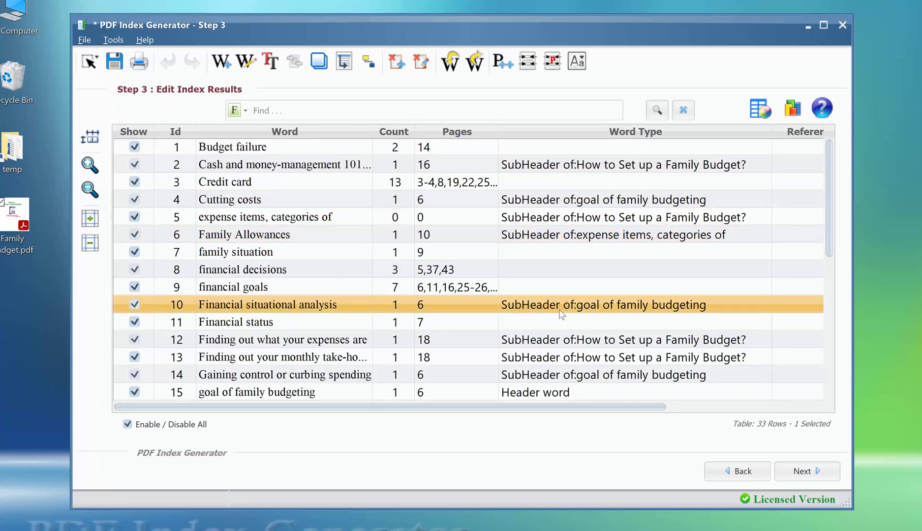
# Step: Set the Word Type of the 'Timely budget' entry to Header word
pyautogui.scroll(-6, 562, 315)
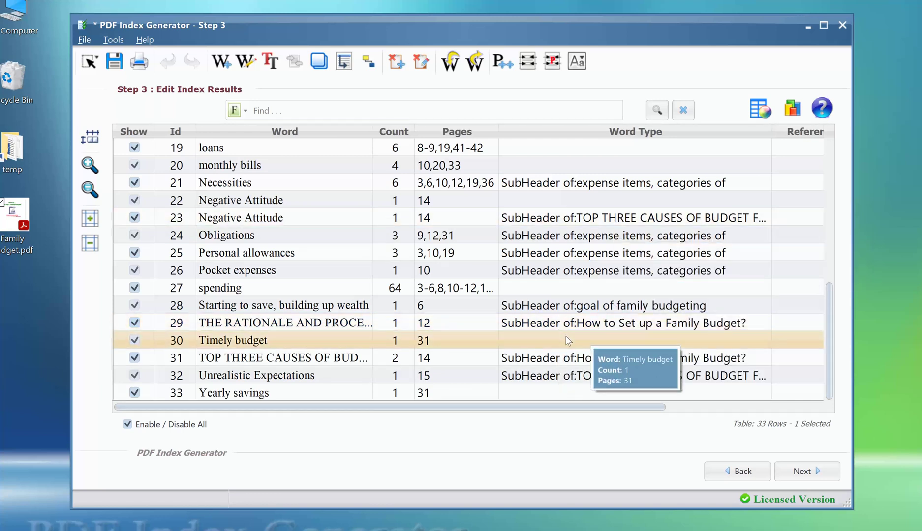
pyautogui.click(329, 347)
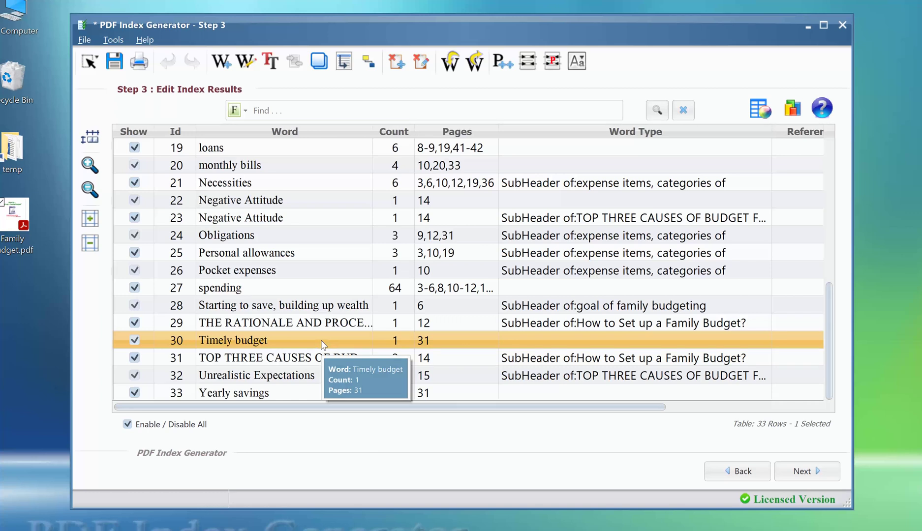
pyautogui.rightClick(322, 343)
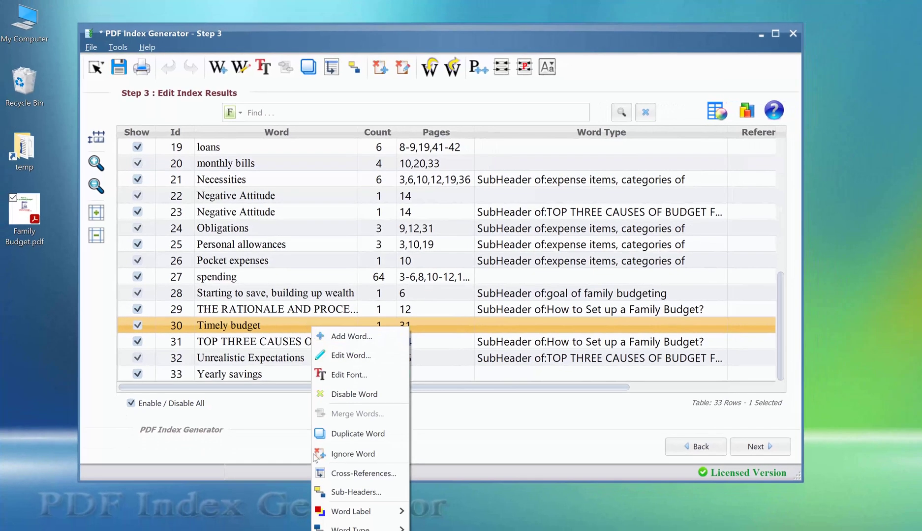
pyautogui.moveTo(353, 529)
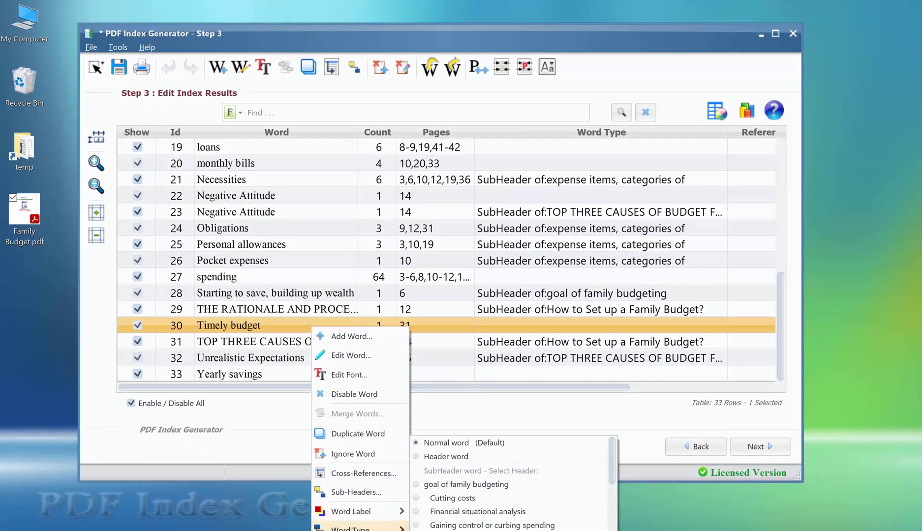
pyautogui.click(452, 457)
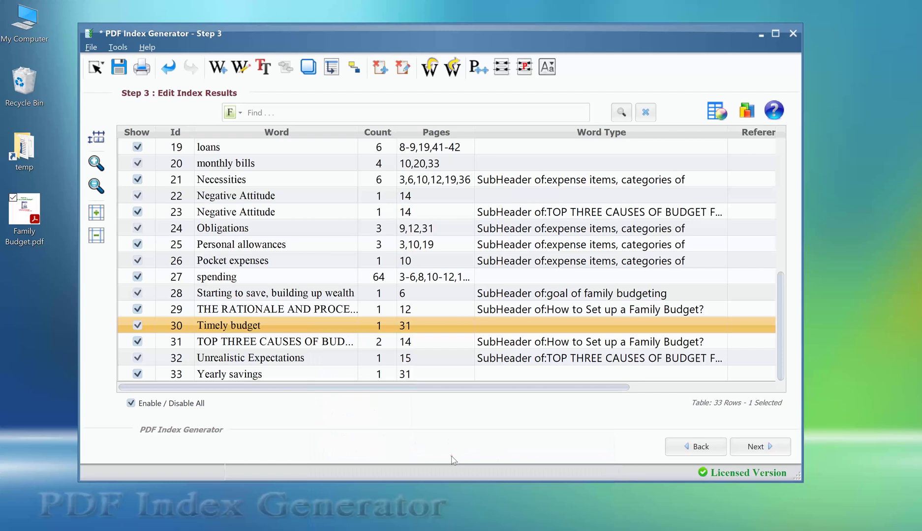
pyautogui.doubleClick(502, 331)
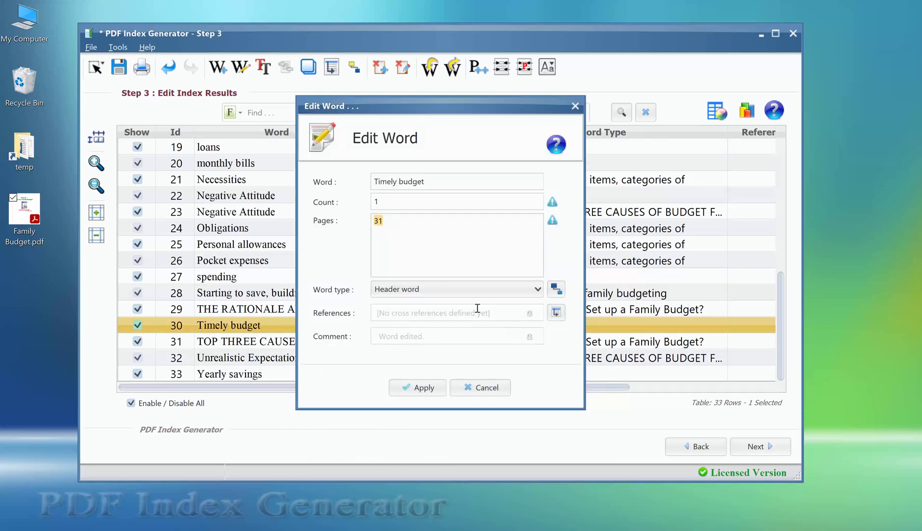
pyautogui.click(458, 292)
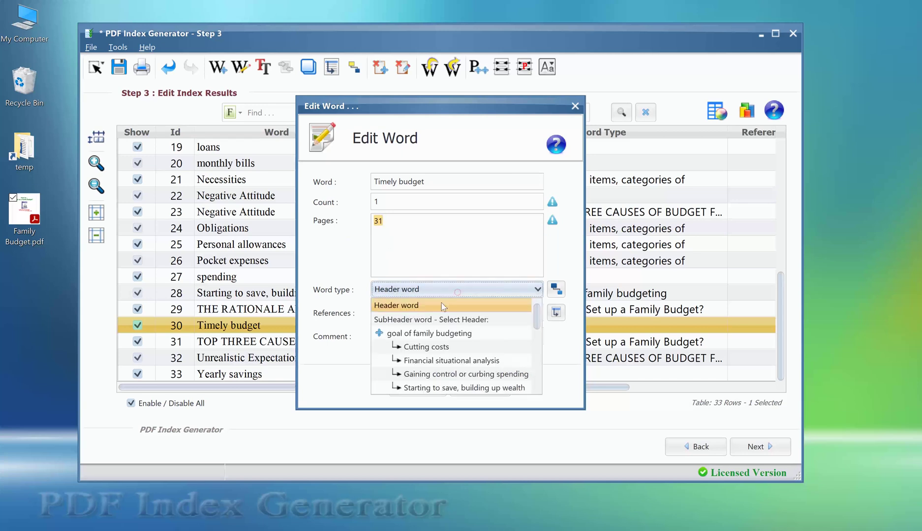
pyautogui.scroll(1, 442, 303)
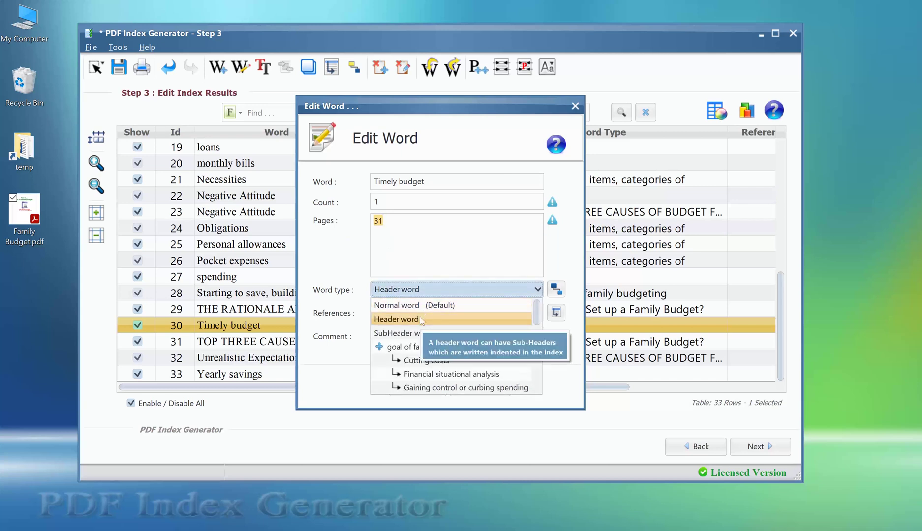
pyautogui.click(421, 319)
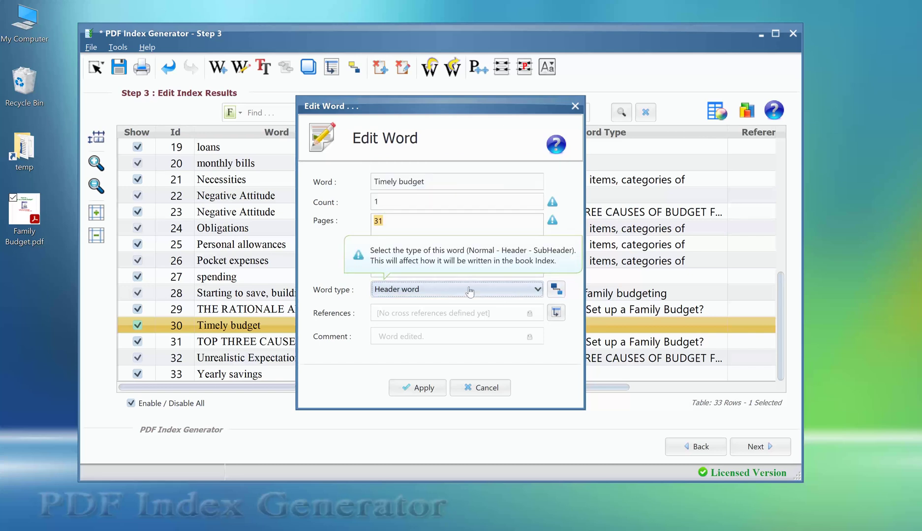
pyautogui.click(555, 290)
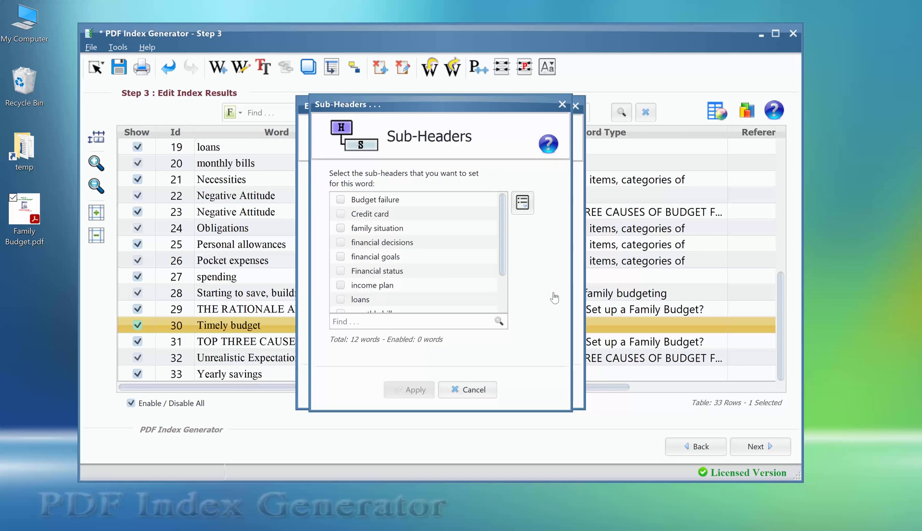
pyautogui.moveTo(502, 243); pyautogui.dragTo(508, 291)
pyautogui.scroll(2, 393, 265)
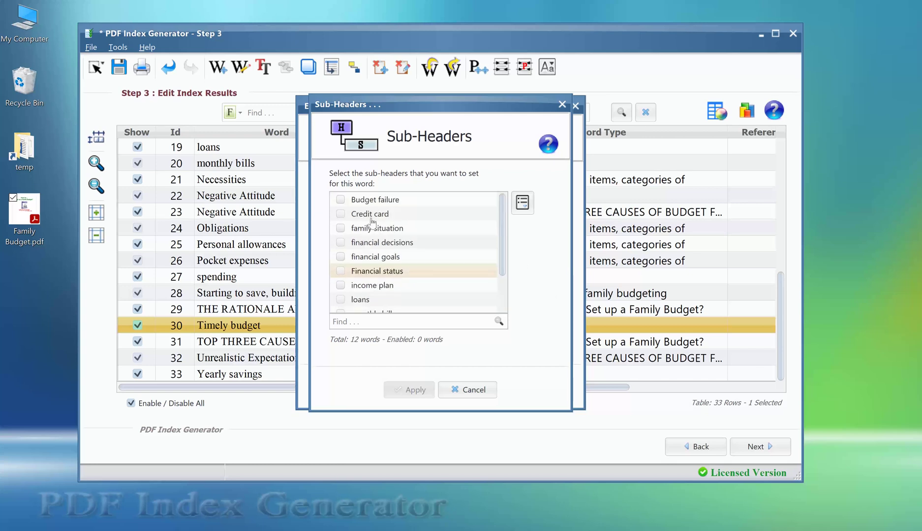
pyautogui.click(472, 397)
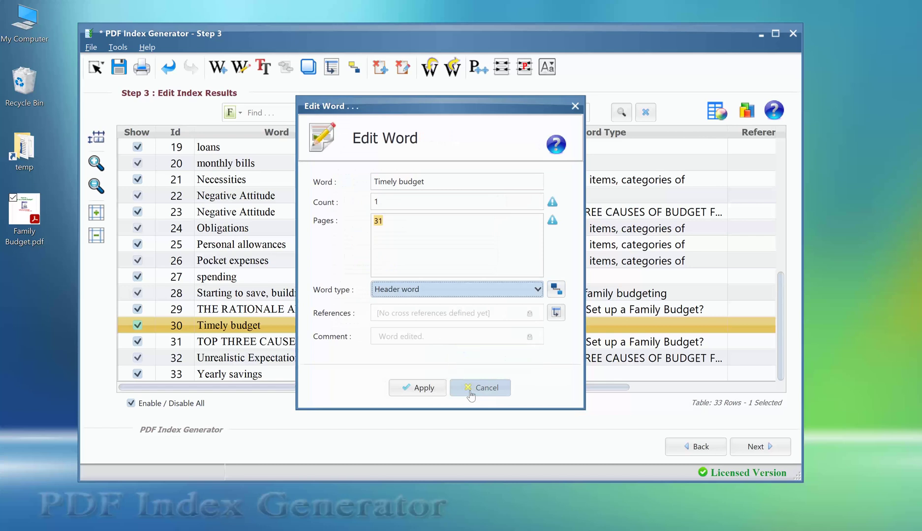
pyautogui.click(471, 394)
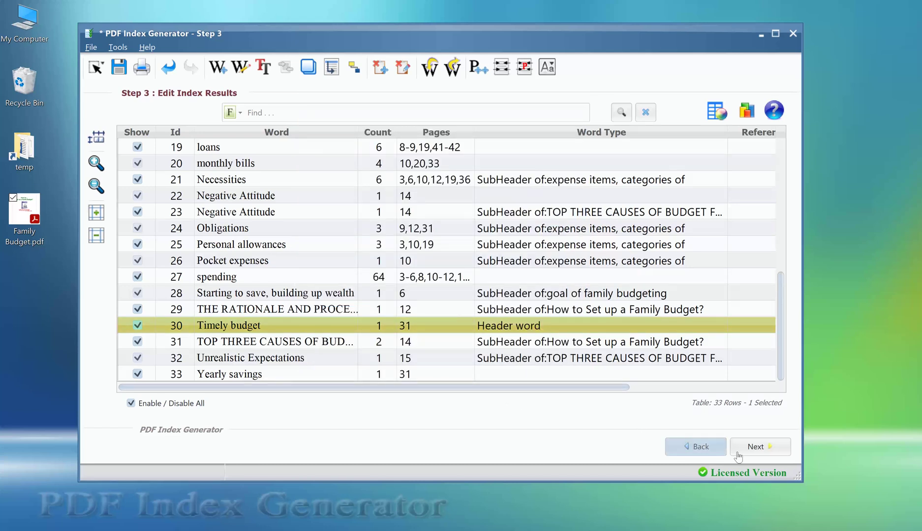
# Step: Write the index to a new pdf file, index.pdf on the Desktop
pyautogui.click(771, 454)
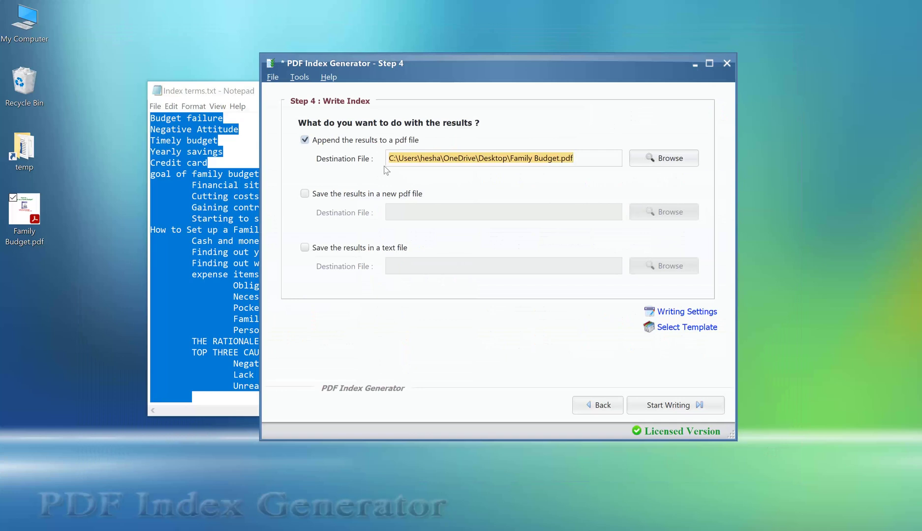
pyautogui.click(366, 141)
pyautogui.click(358, 195)
pyautogui.click(655, 216)
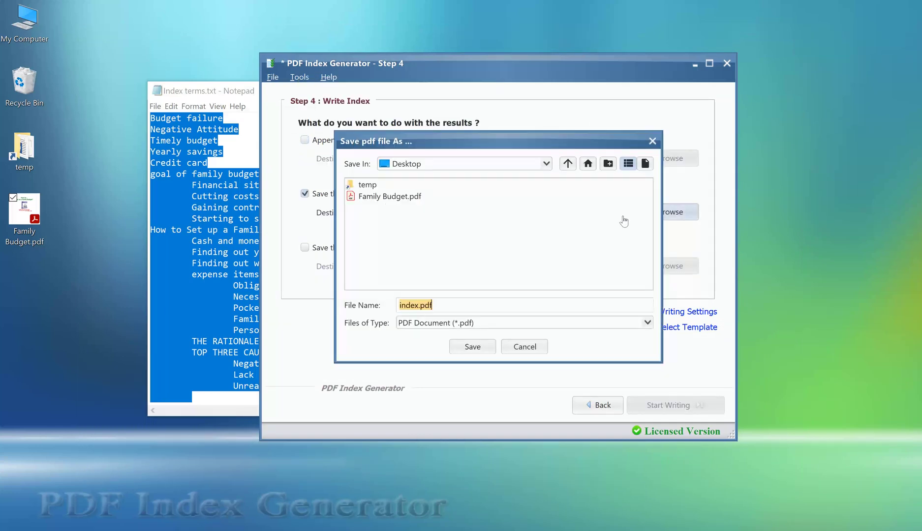
pyautogui.click(473, 347)
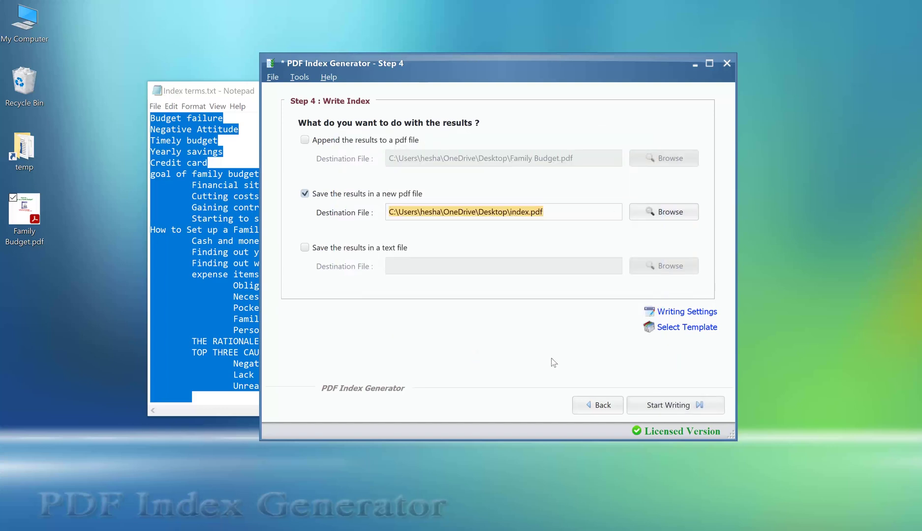
pyautogui.click(670, 406)
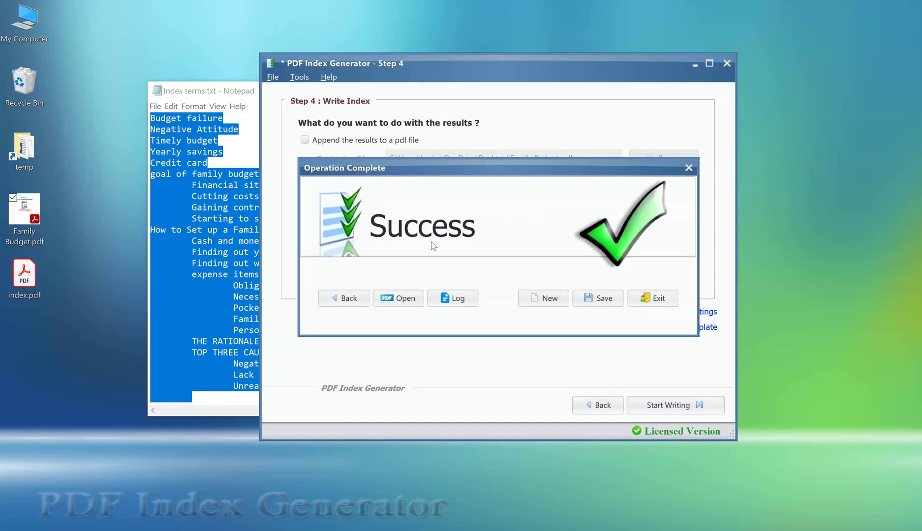
# Step: Open index.pdf in Acrobat, collapse the Tools pane and scroll through the indented index
pyautogui.click(405, 299)
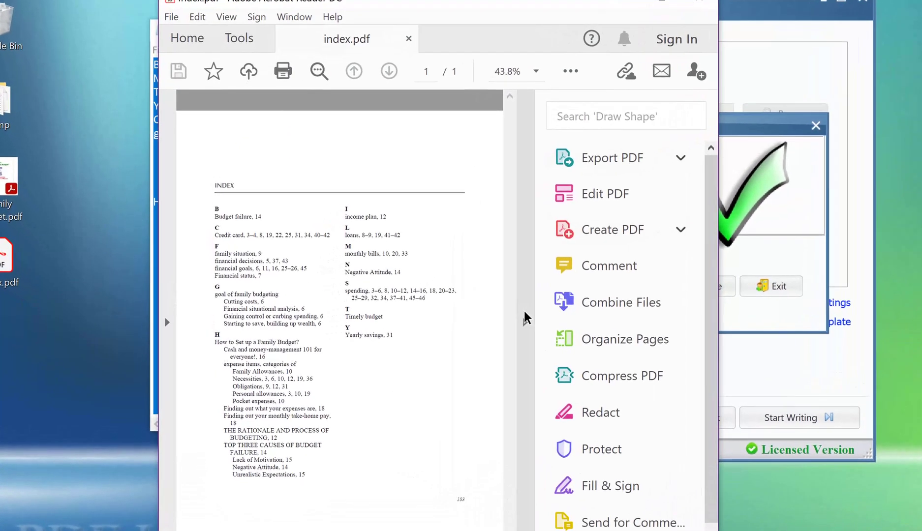
pyautogui.click(491, 320)
pyautogui.scroll(-3, 491, 315)
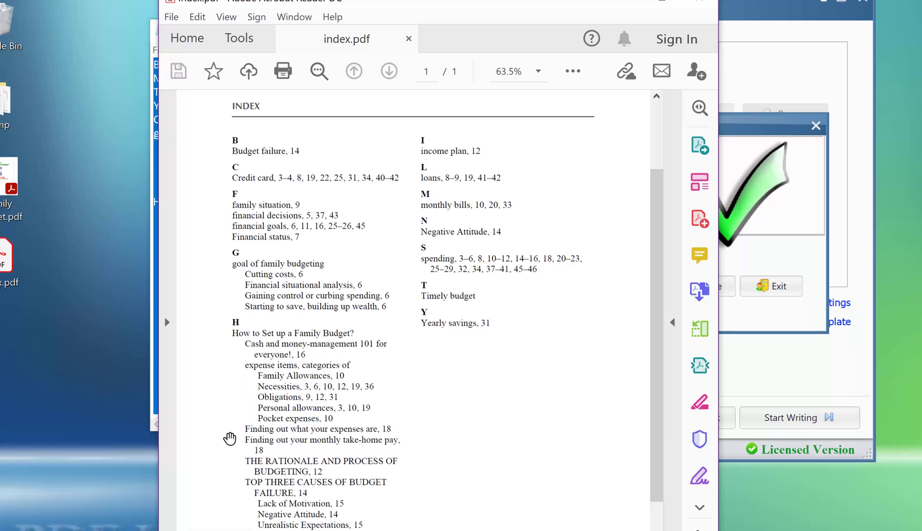
pyautogui.scroll(-2, 228, 443)
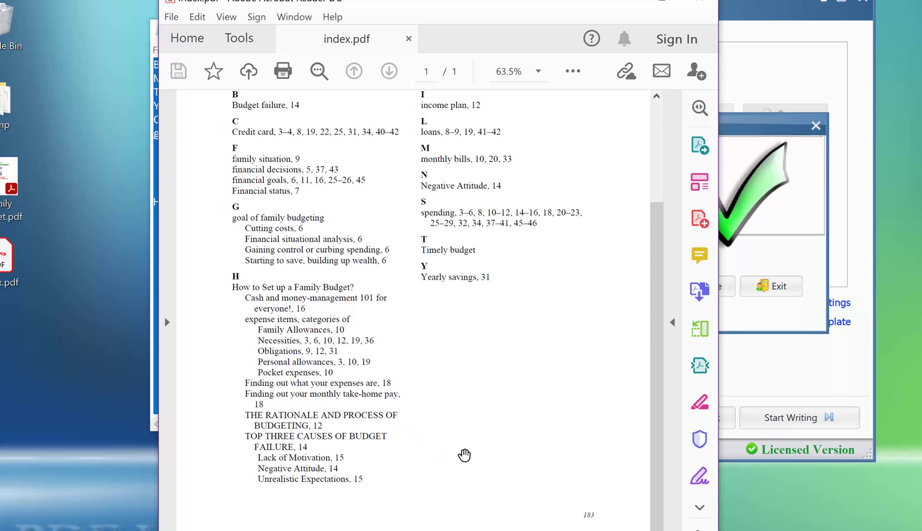
pyautogui.scroll(2, 464, 455)
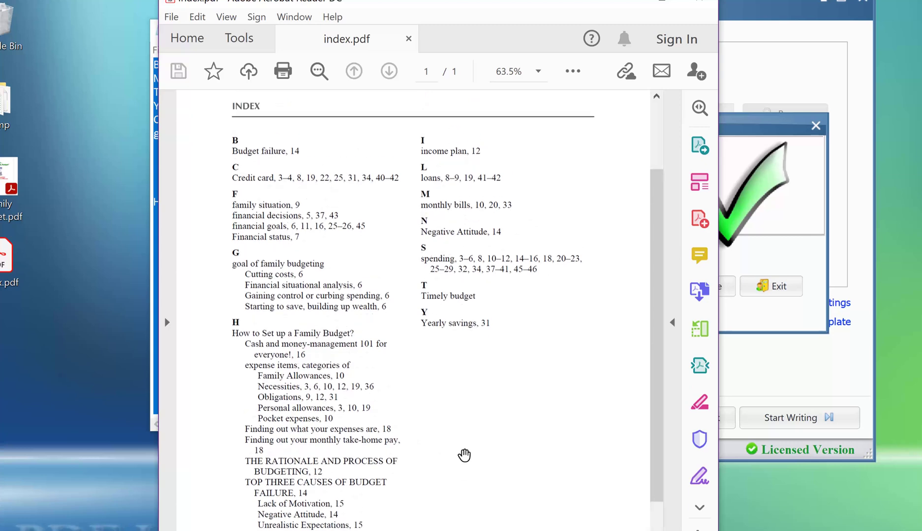